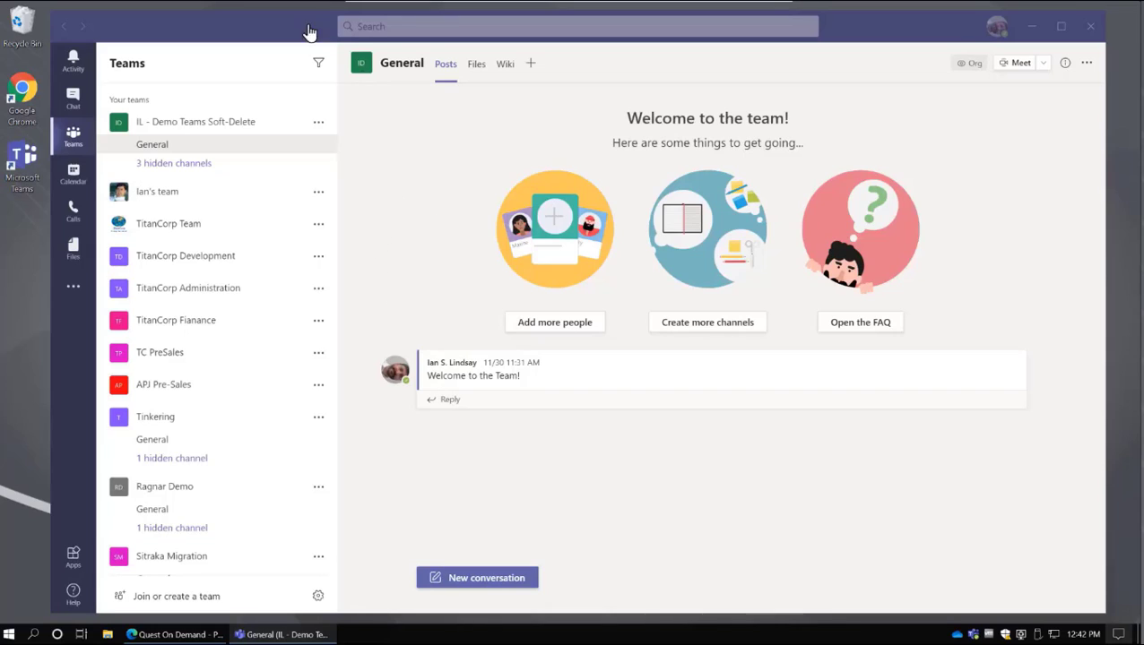
# Step: Delete the "IL - Demo Teams Soft-Delete" team, acknowledging that everything will be deleted
pyautogui.click(318, 123)
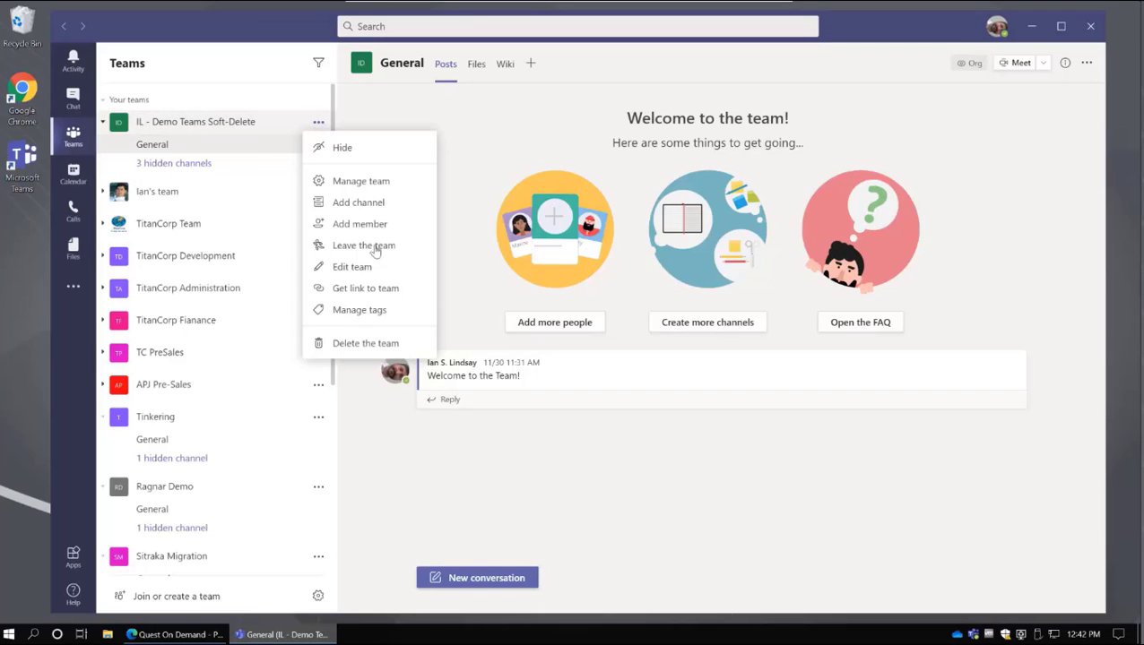
pyautogui.click(362, 346)
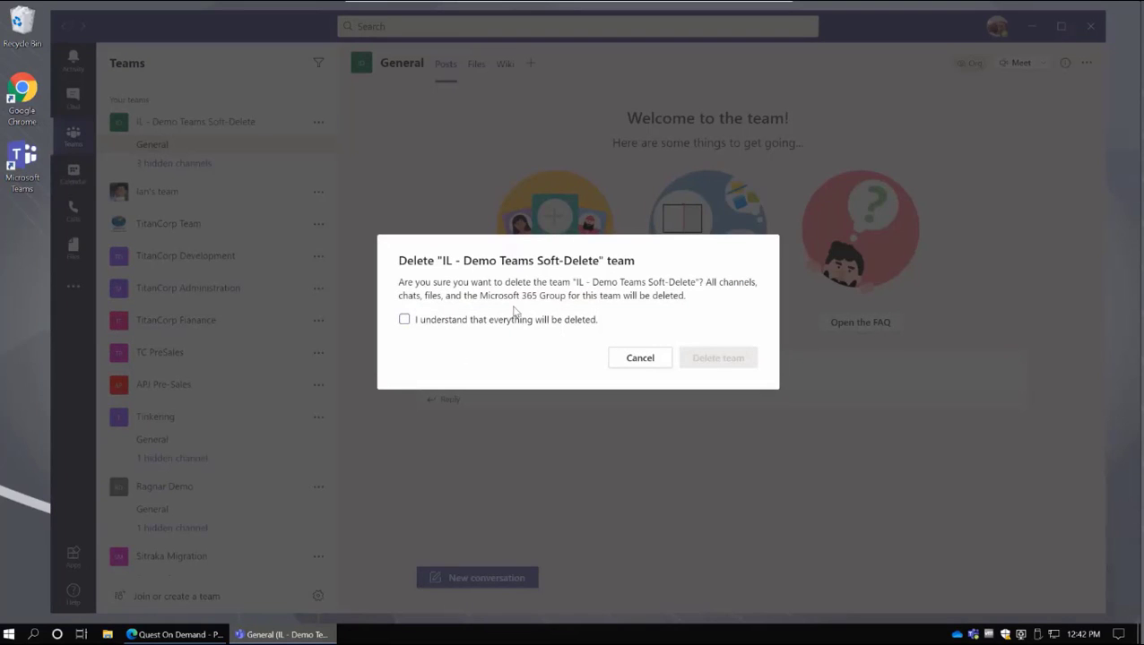
pyautogui.click(404, 320)
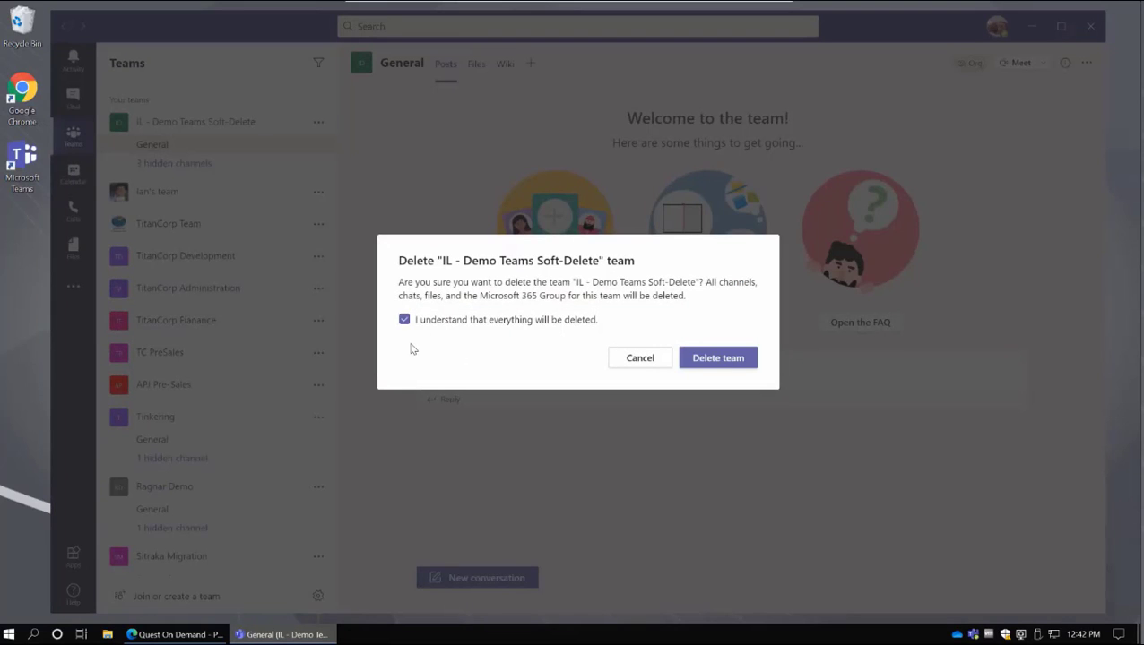
pyautogui.click(722, 364)
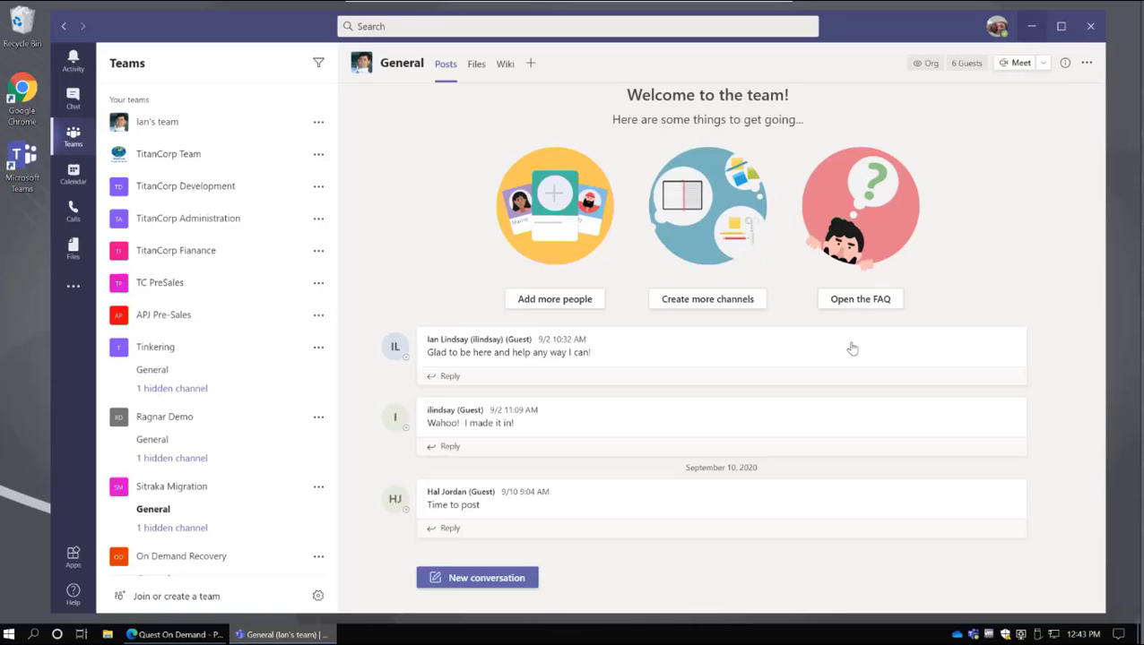
# Step: Switch to Quest On Demand in the browser, sign in to the TitanCorp organization and open Recovery for Teams
pyautogui.click(272, 636)
pyautogui.click(160, 634)
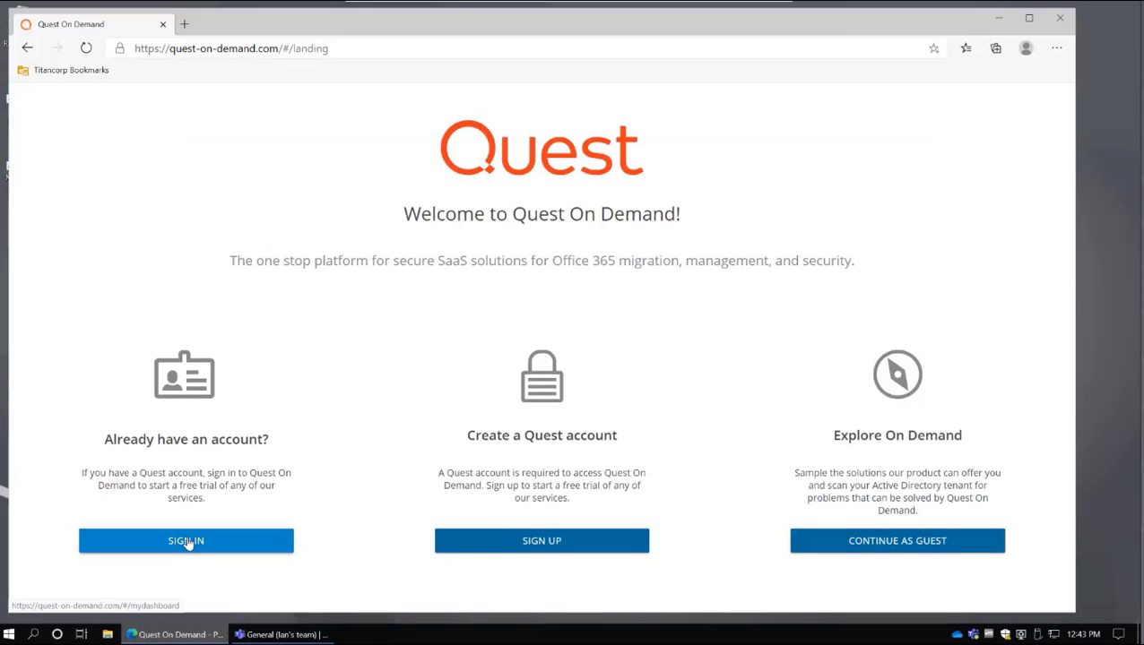
pyautogui.click(199, 543)
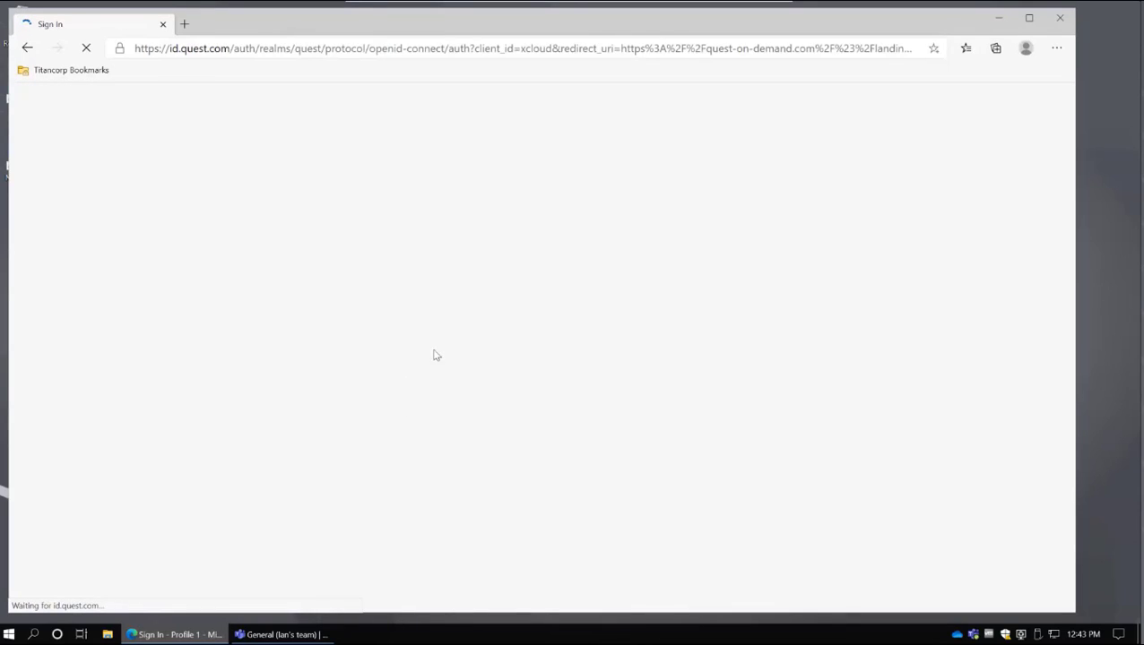
pyautogui.click(385, 283)
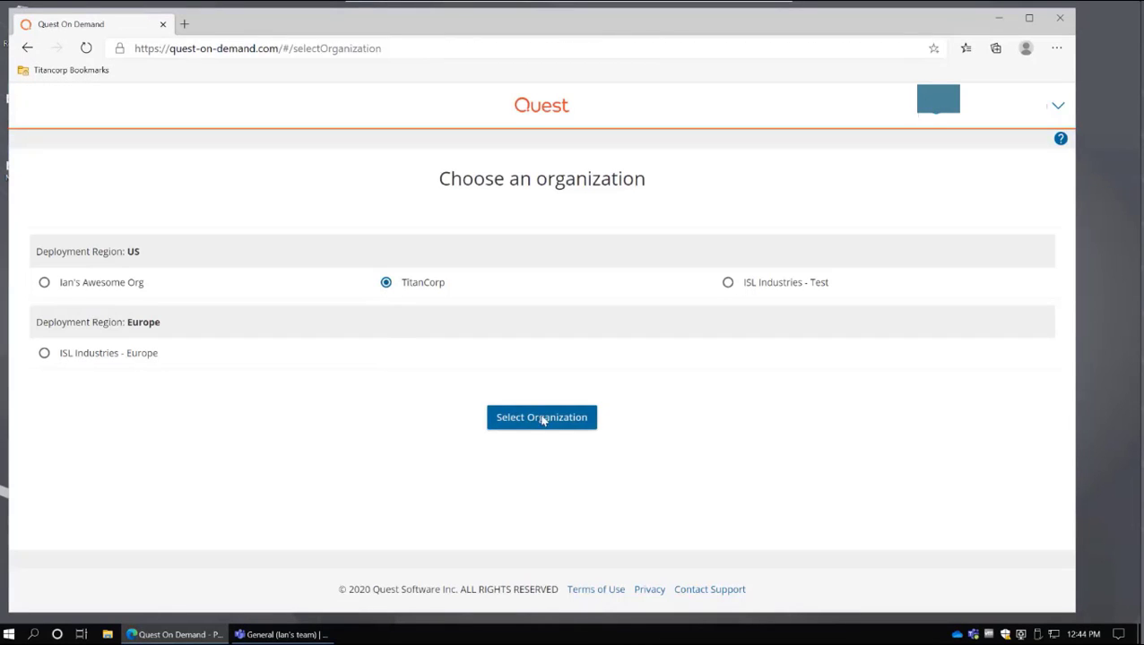
pyautogui.click(542, 420)
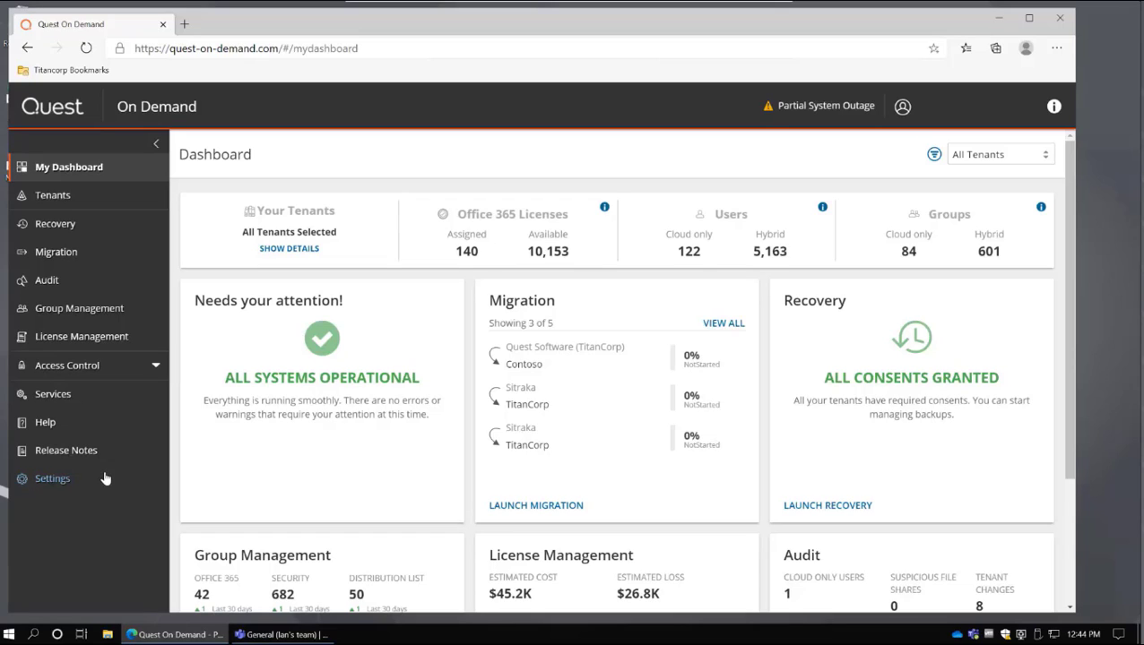
pyautogui.click(50, 224)
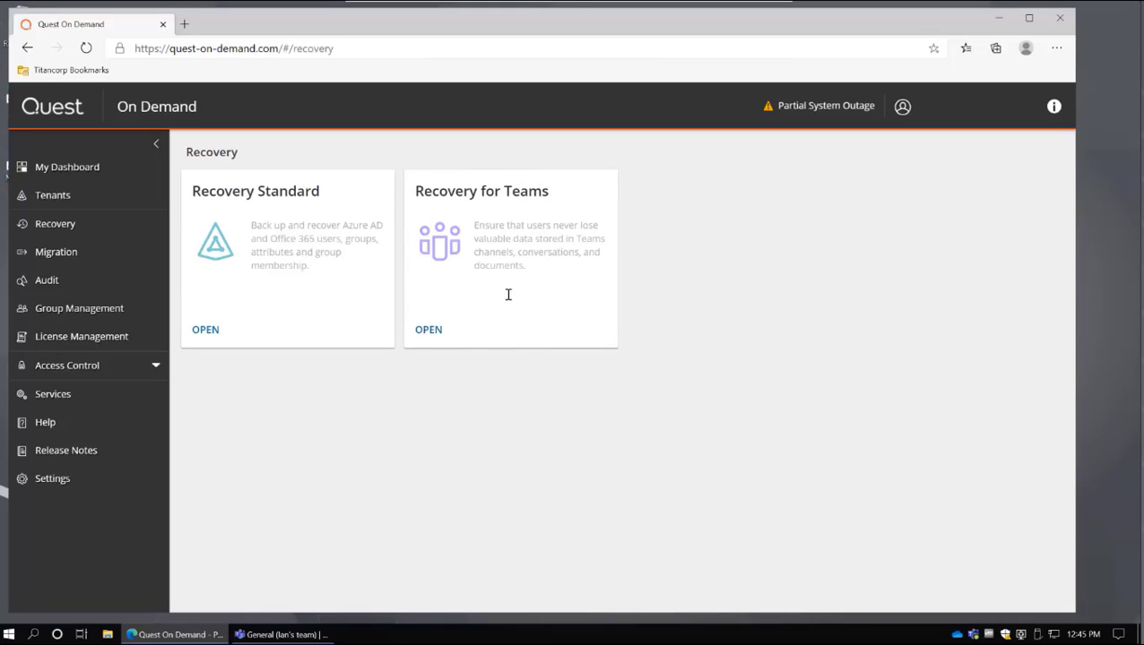
pyautogui.click(428, 330)
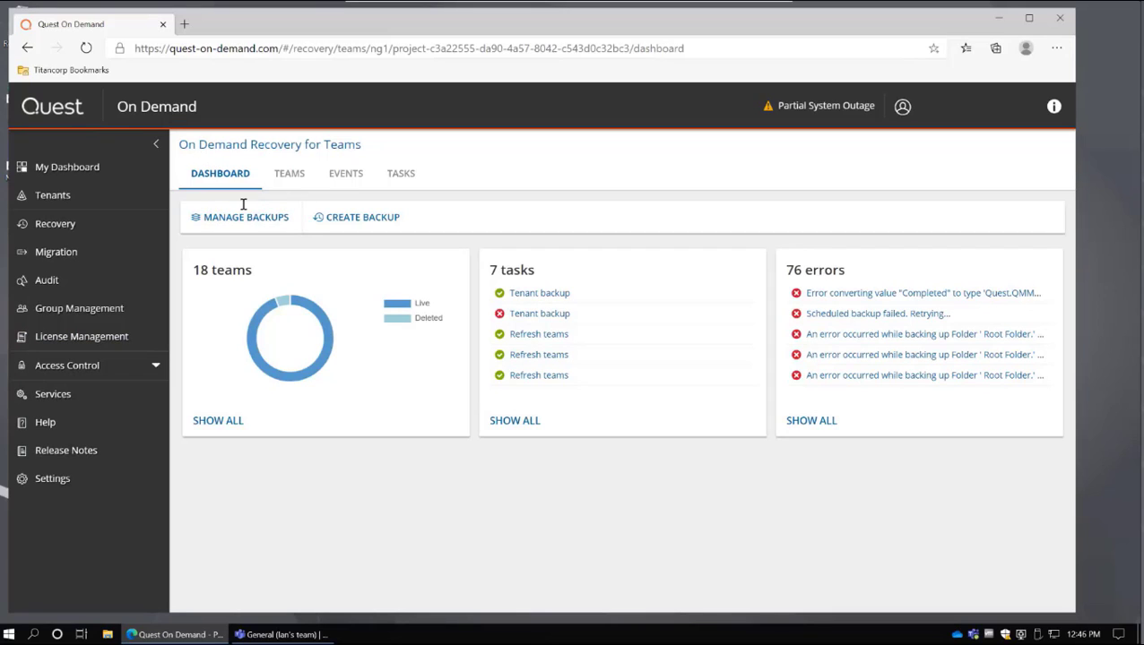
# Step: Review the backup schedule, consent, credentials and Teams license status of the TitanCorp tenant in the backup management dialog
pyautogui.click(218, 220)
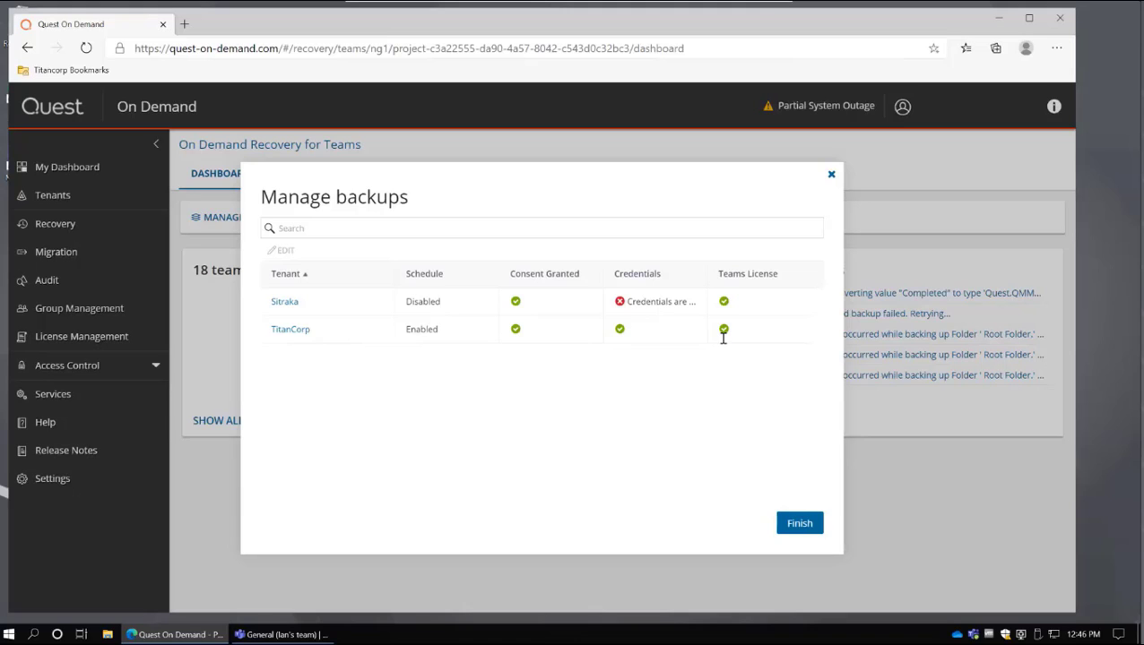
pyautogui.click(296, 330)
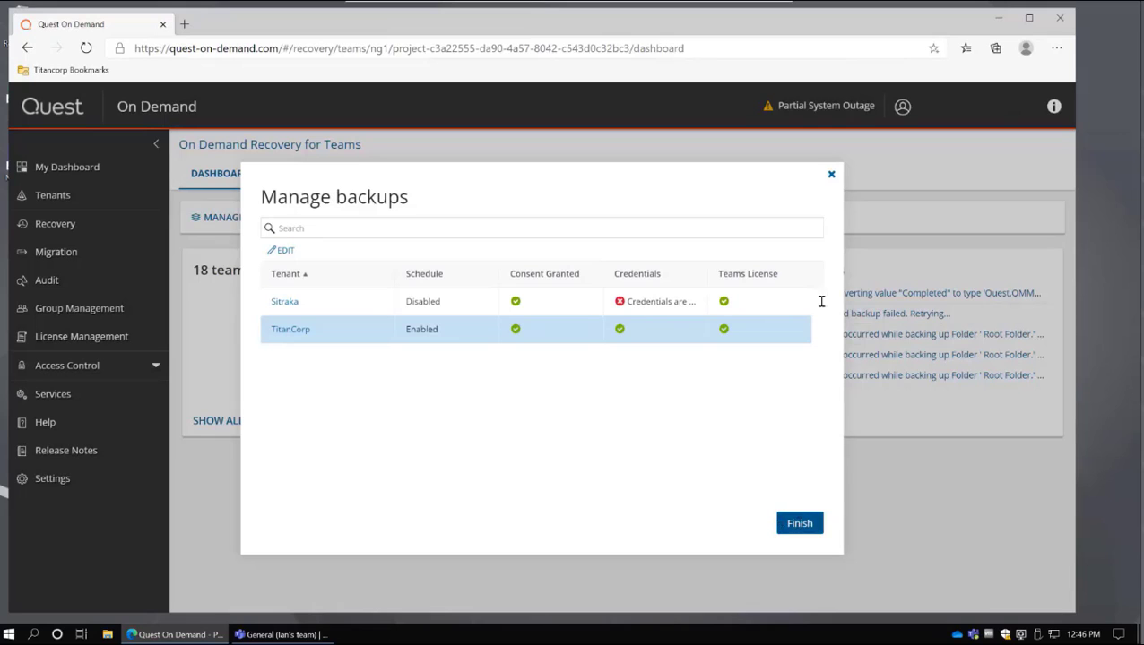
pyautogui.click(801, 524)
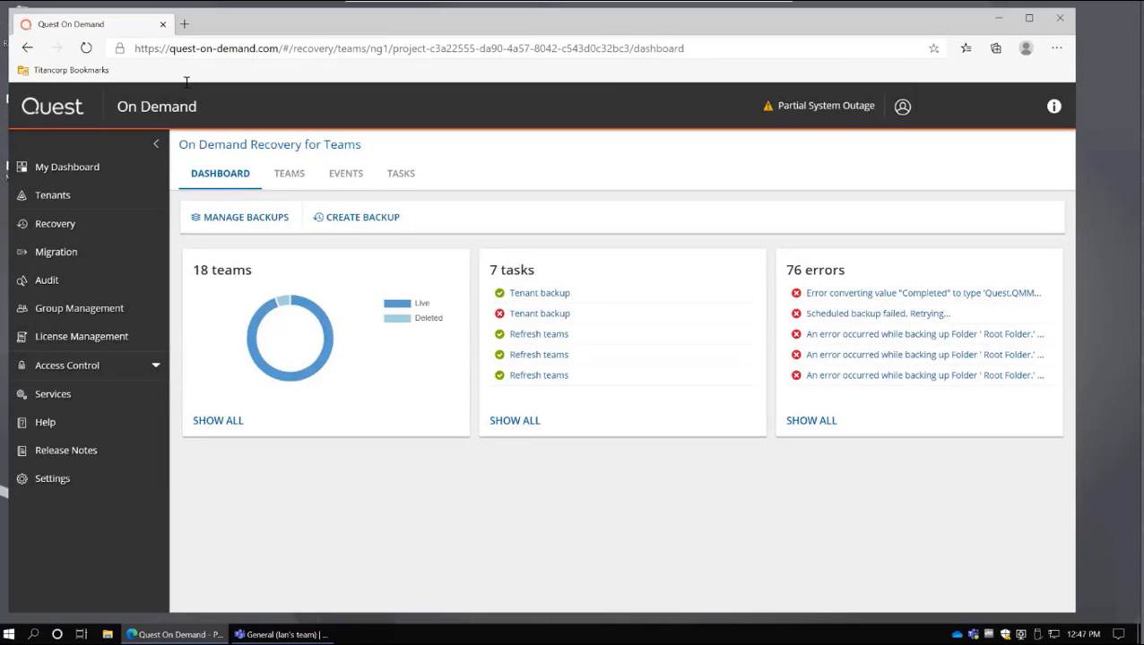
# Step: Refresh the live or deleted status of all teams in the teams list and open the refresh task
pyautogui.click(289, 174)
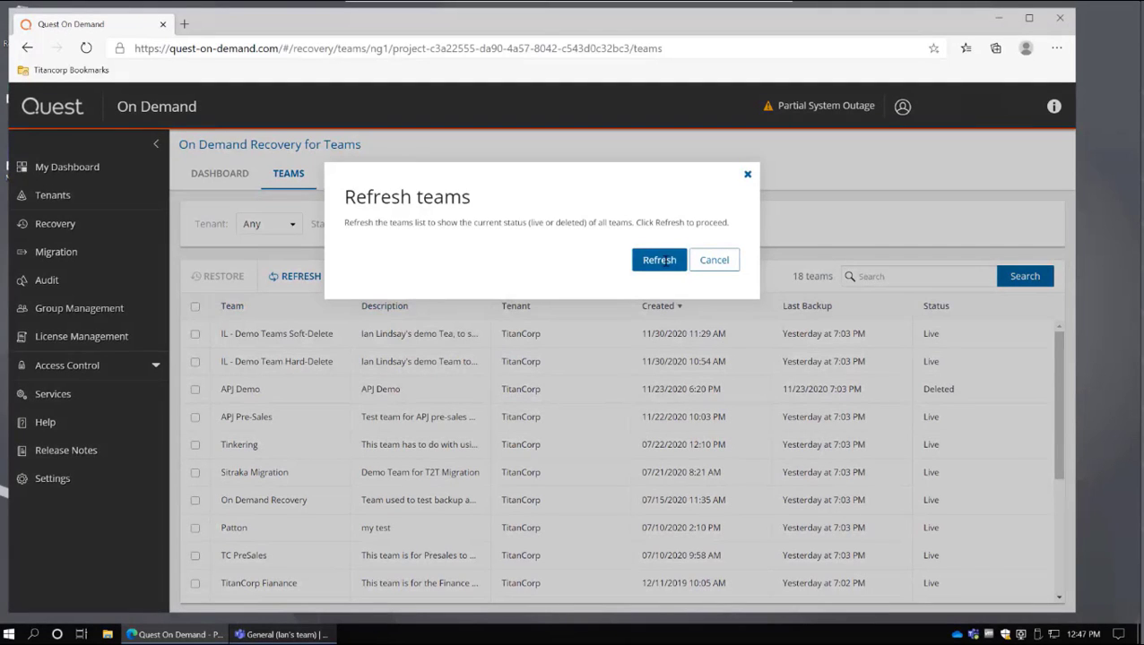
pyautogui.click(660, 259)
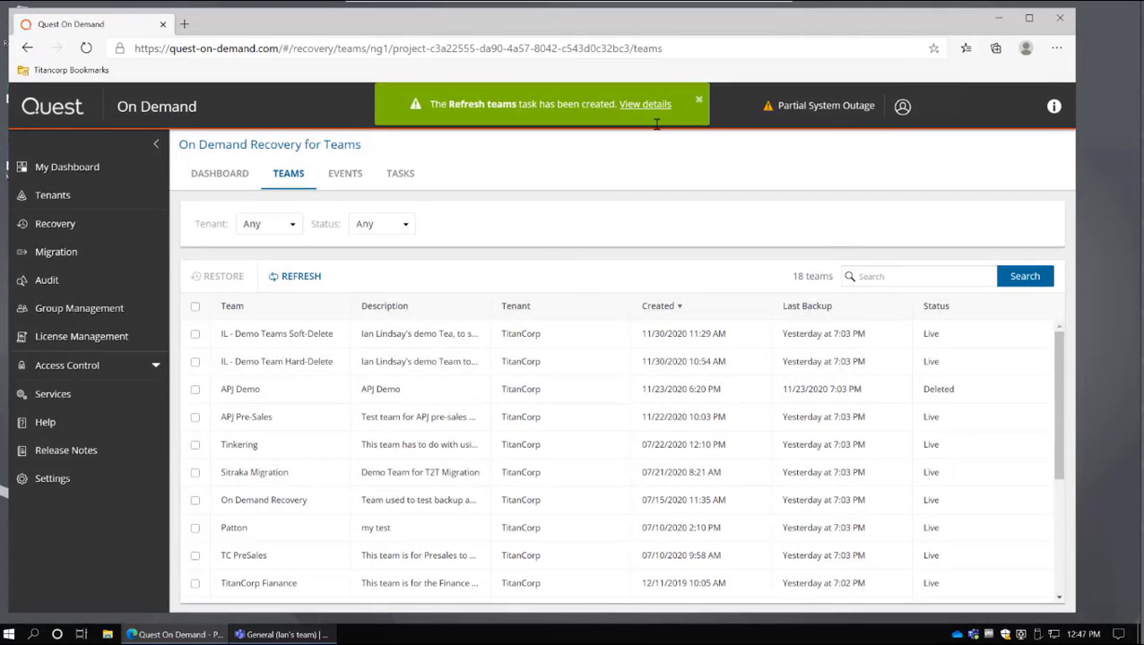
pyautogui.click(645, 103)
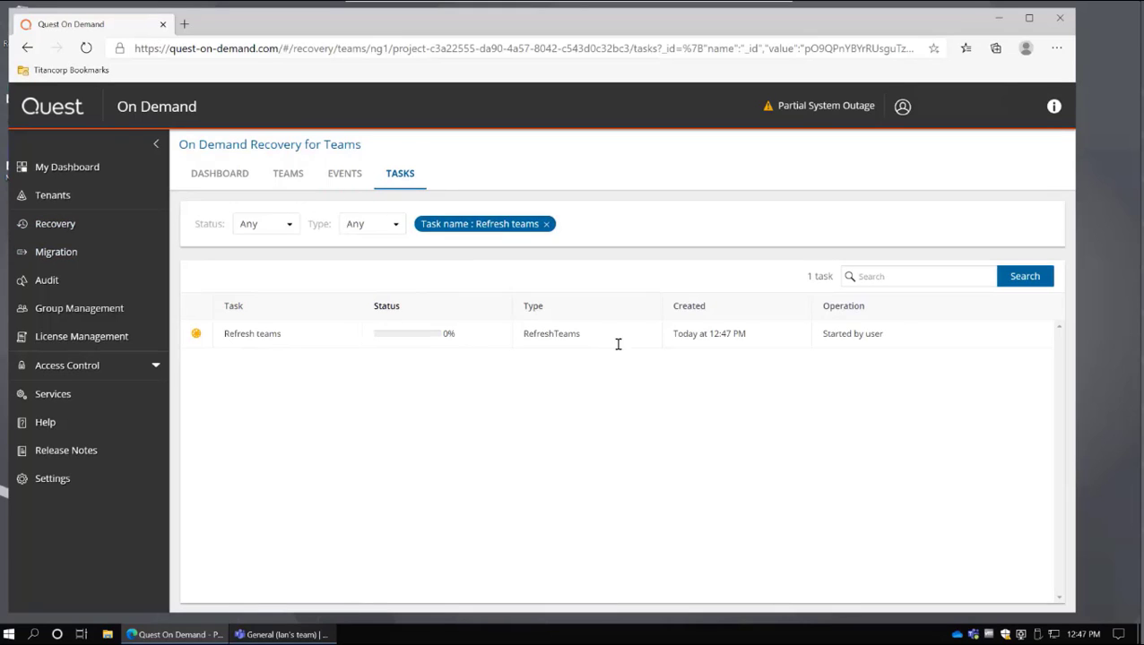
# Step: Inspect the details and events of the Refresh teams task and check its status
pyautogui.click(257, 335)
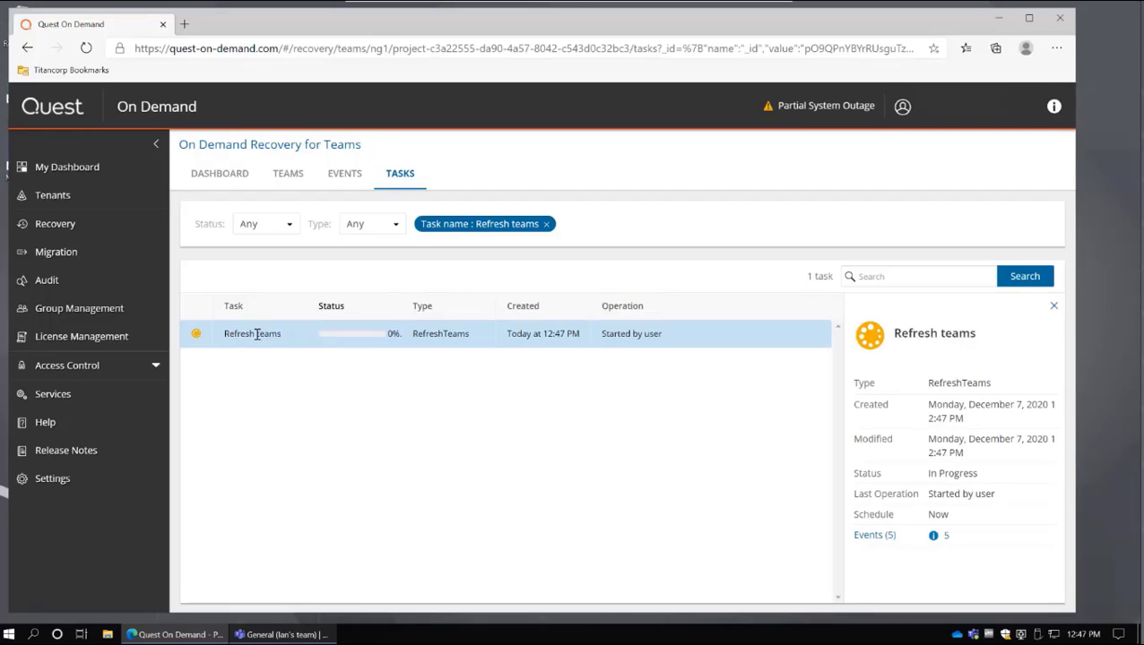
pyautogui.click(865, 549)
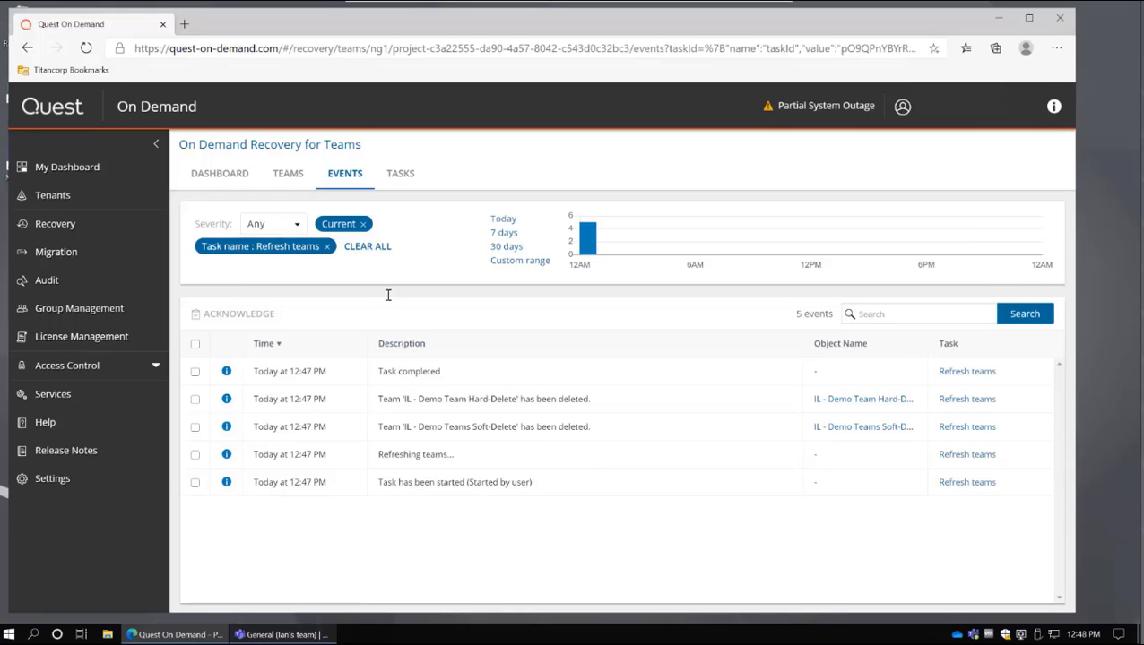
pyautogui.click(398, 175)
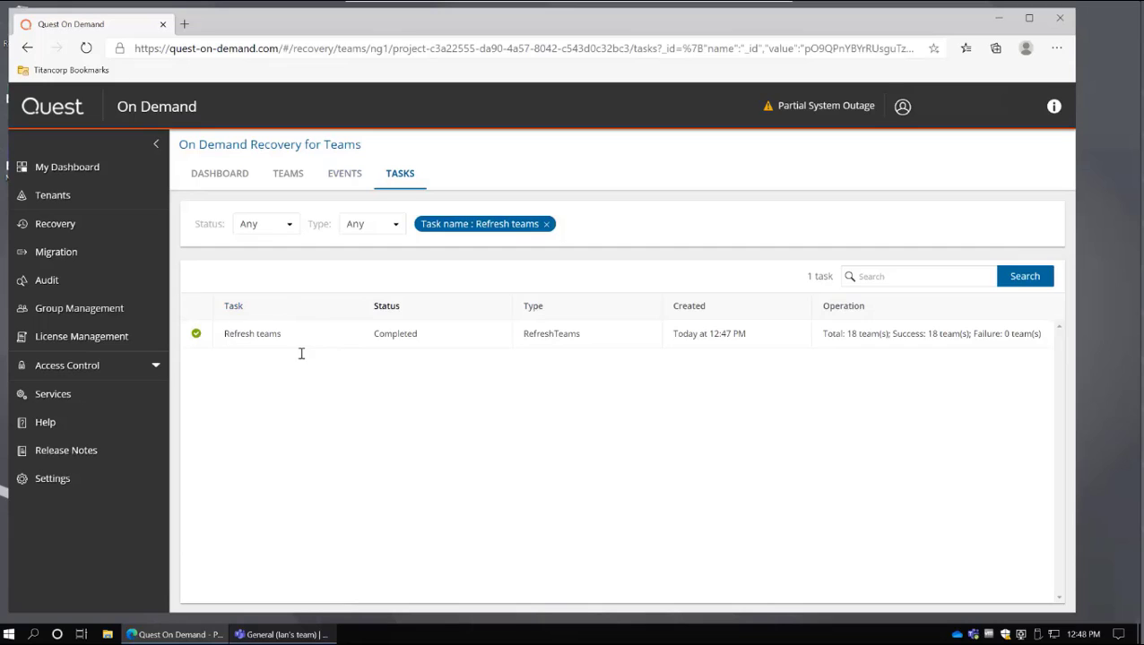
# Step: Restore the deleted teams "IL - Demo Teams Soft-Delete" and "IL - Demo Team Hard-Delete" from the most recent backup
pyautogui.click(291, 175)
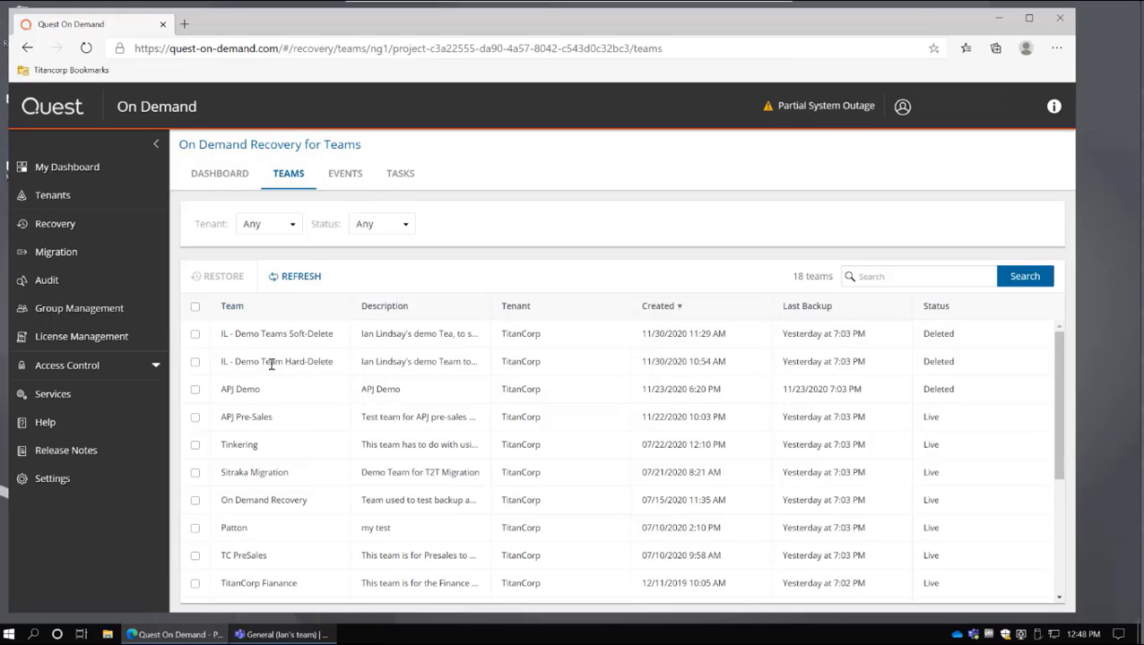
pyautogui.click(194, 362)
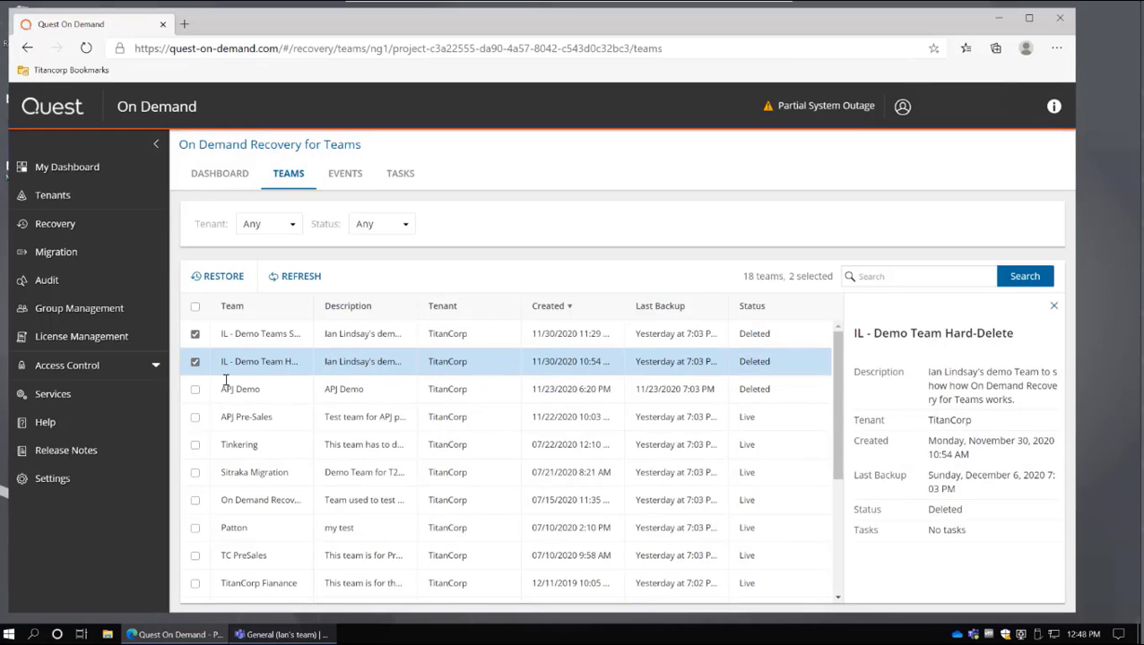
pyautogui.click(209, 277)
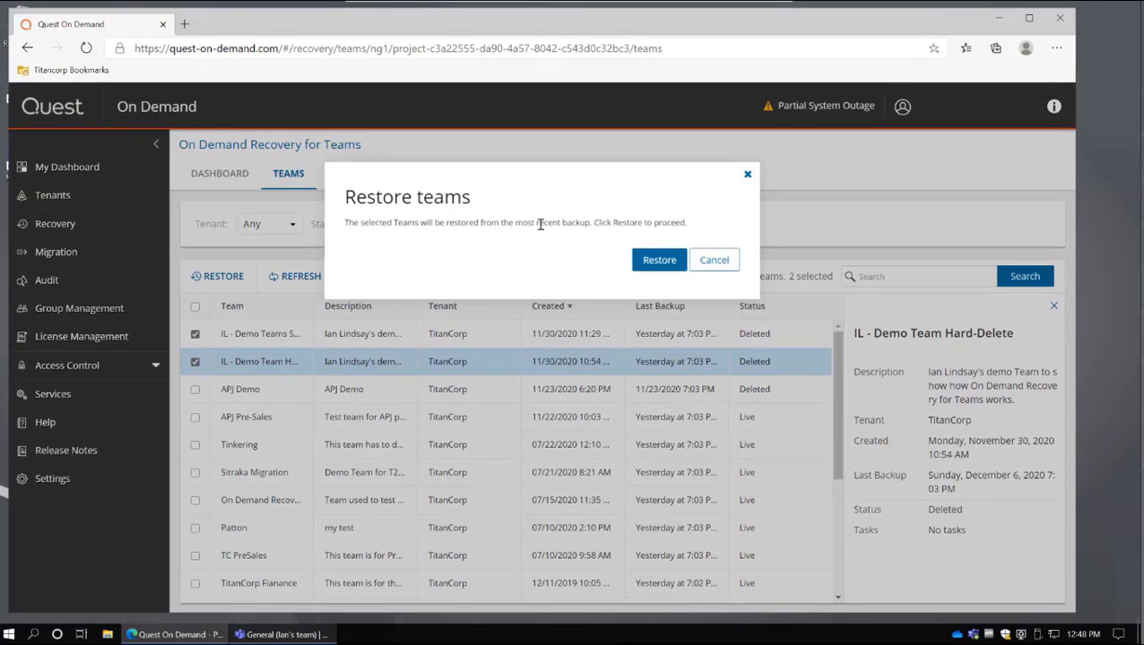
pyautogui.click(661, 260)
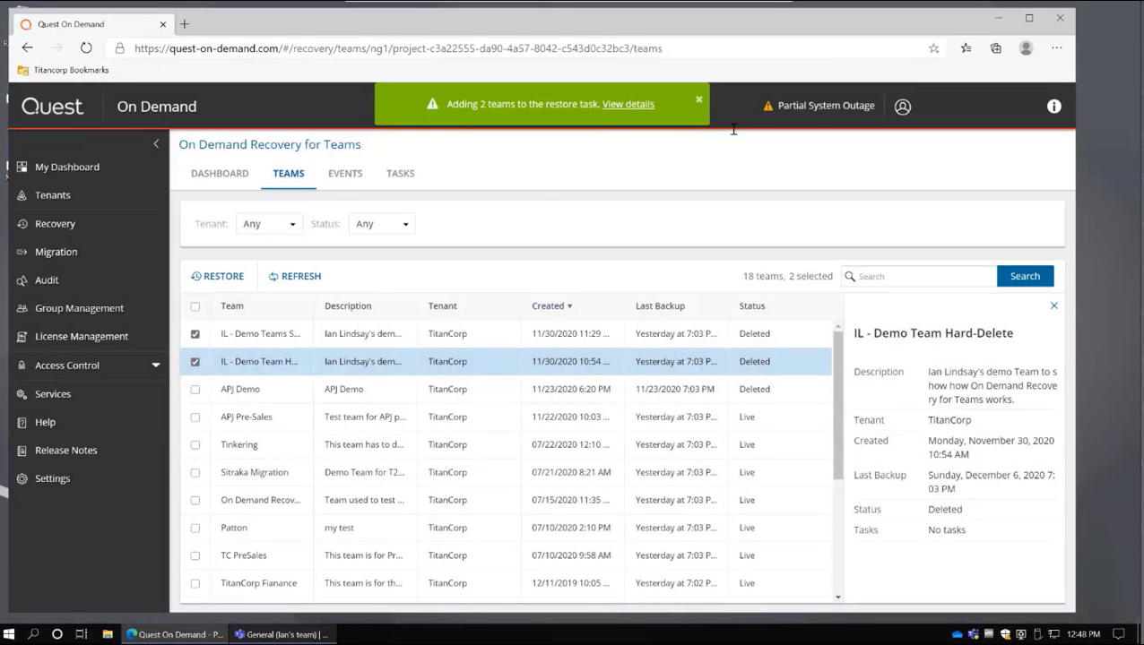
# Step: Monitor the Restore teams task through its details, progress and events, and check the teams list
pyautogui.click(634, 105)
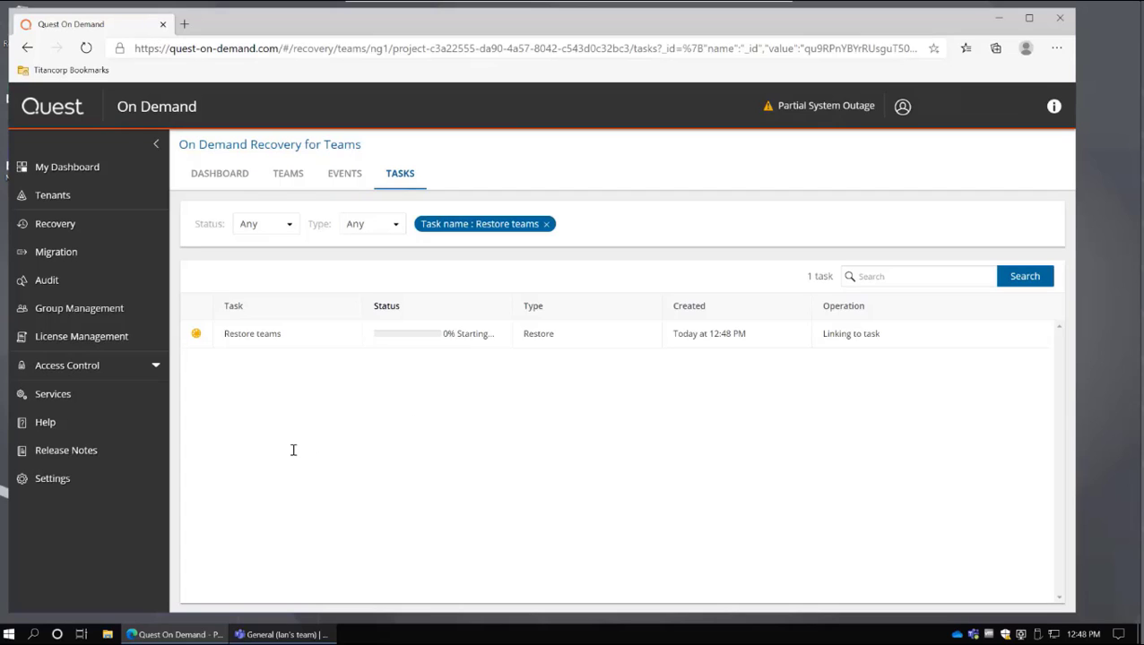
pyautogui.click(264, 333)
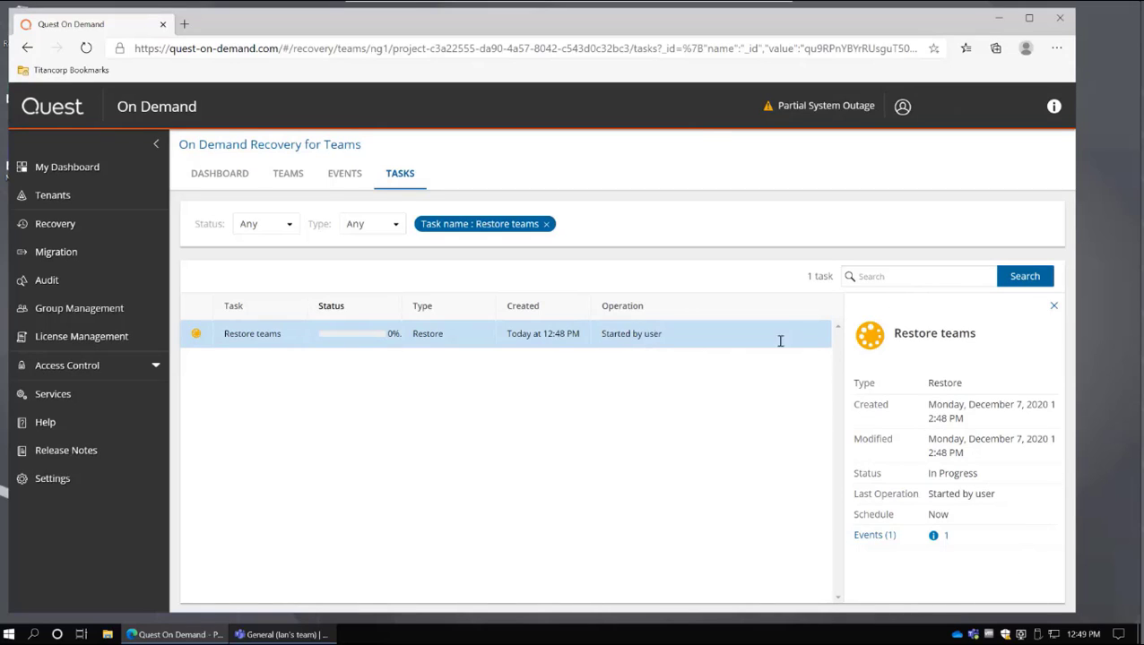
pyautogui.click(863, 535)
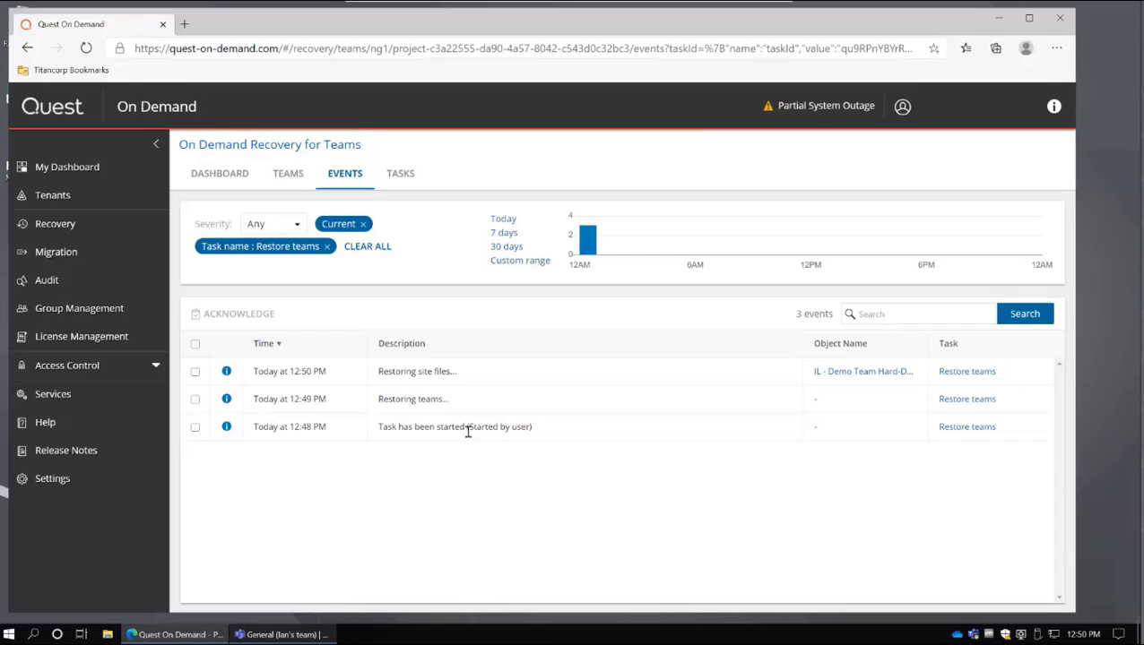
pyautogui.click(401, 173)
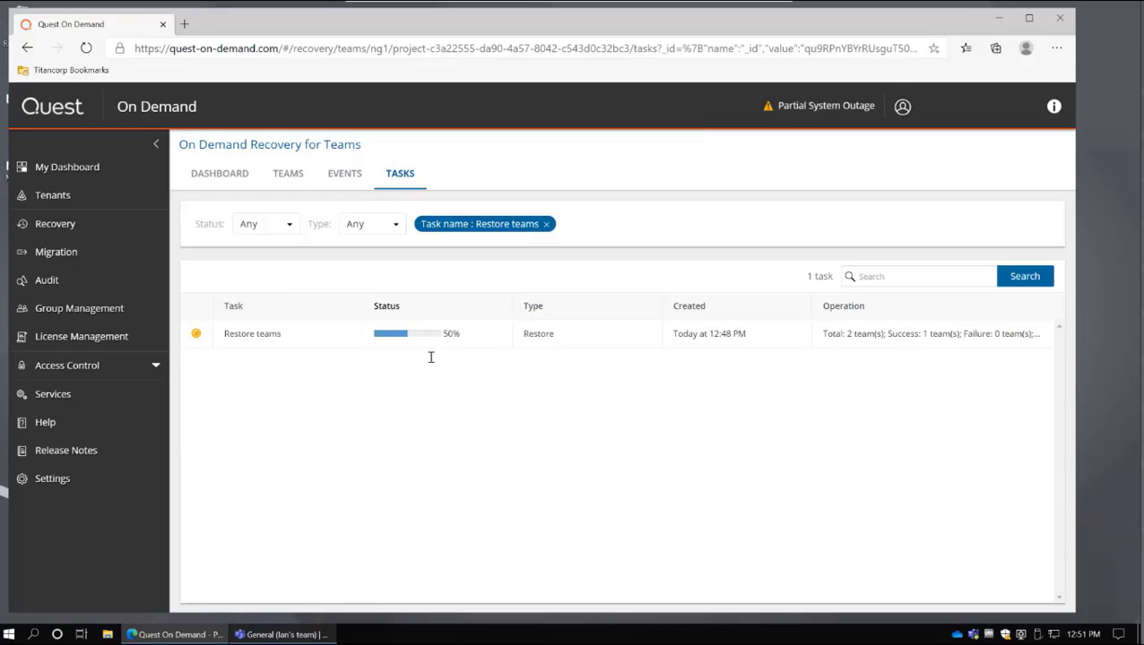
pyautogui.click(340, 173)
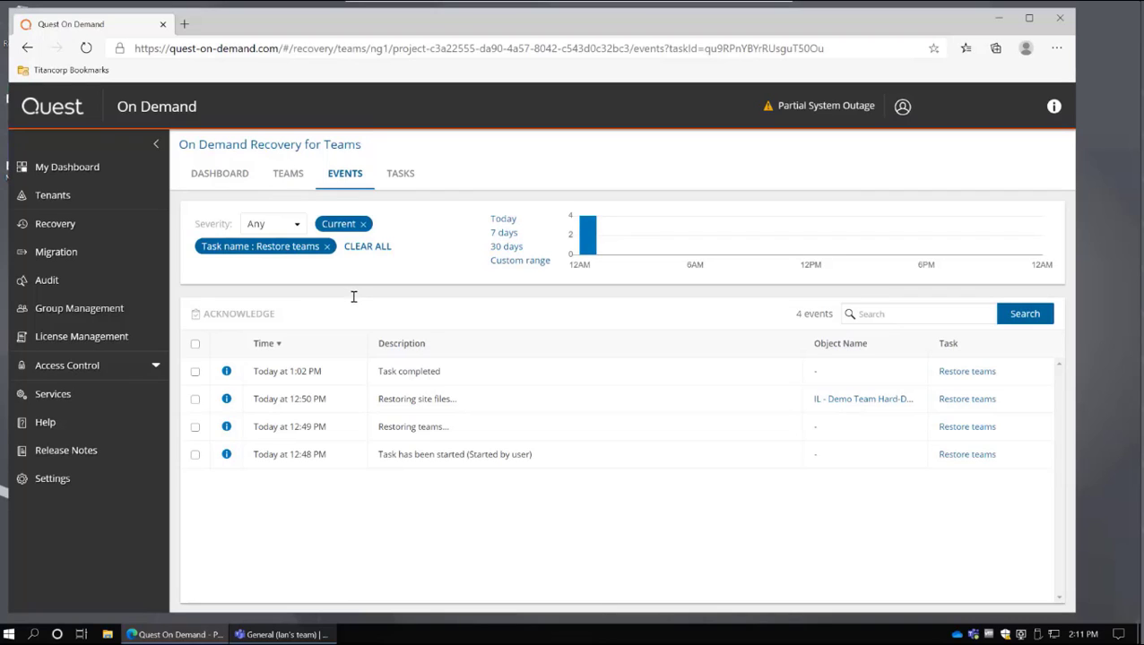
pyautogui.click(280, 173)
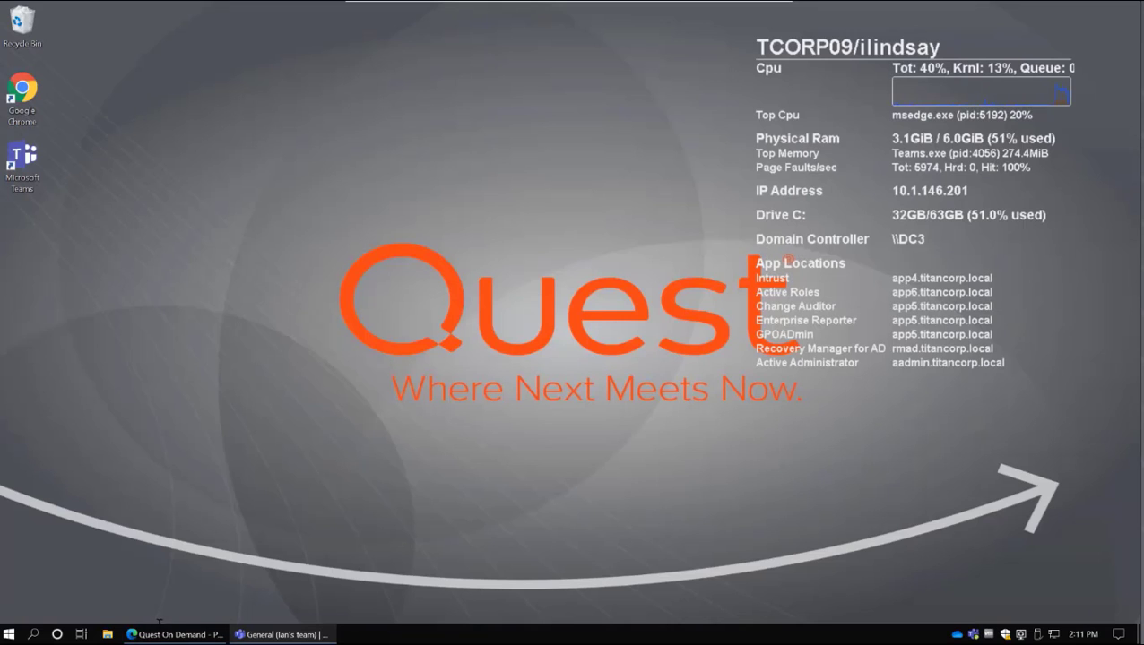
# Step: Switch to Microsoft Teams and find the two restored demo teams, examining the channels of "IL - Demo Team Hard-Delete"
pyautogui.click(276, 632)
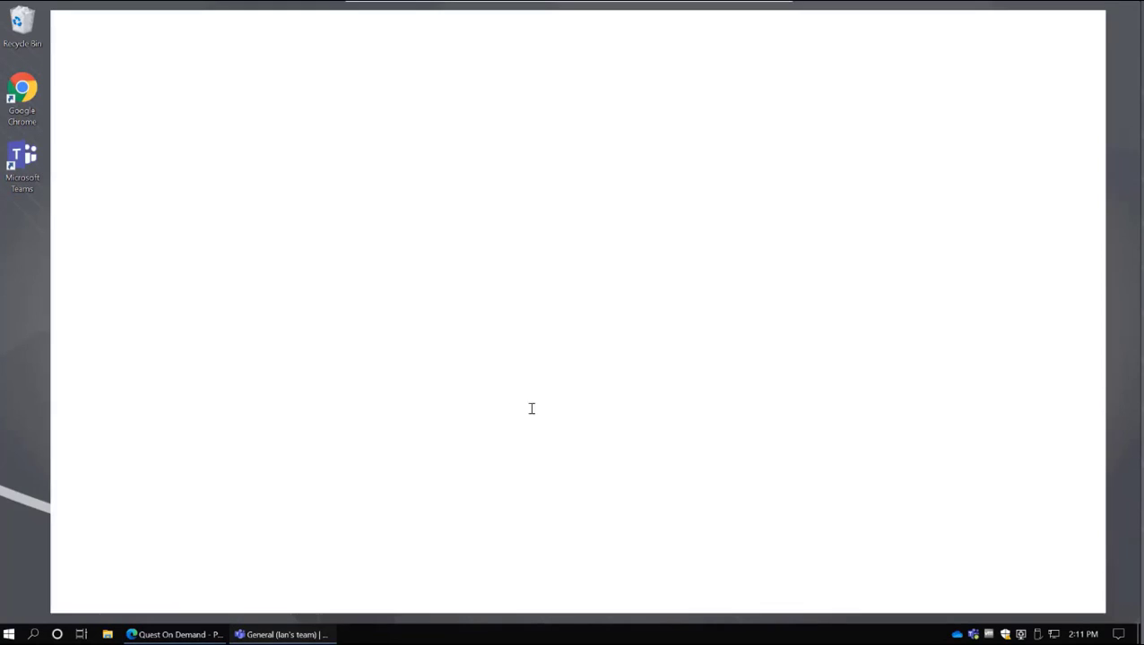
pyautogui.scroll(-5, 225, 256)
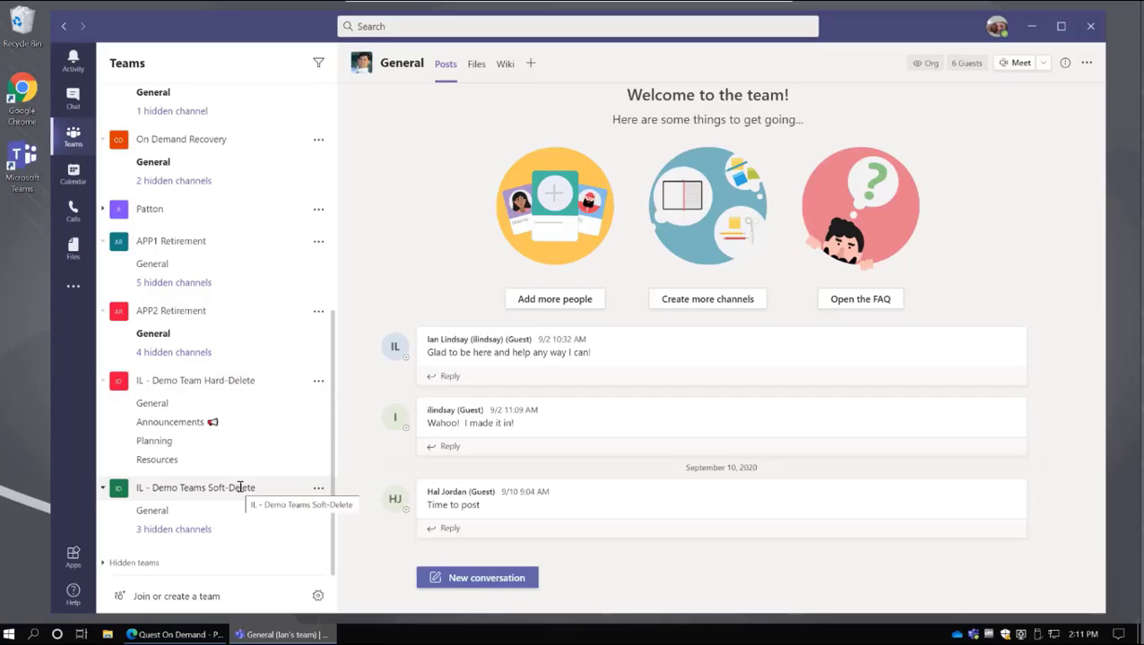
pyautogui.click(255, 380)
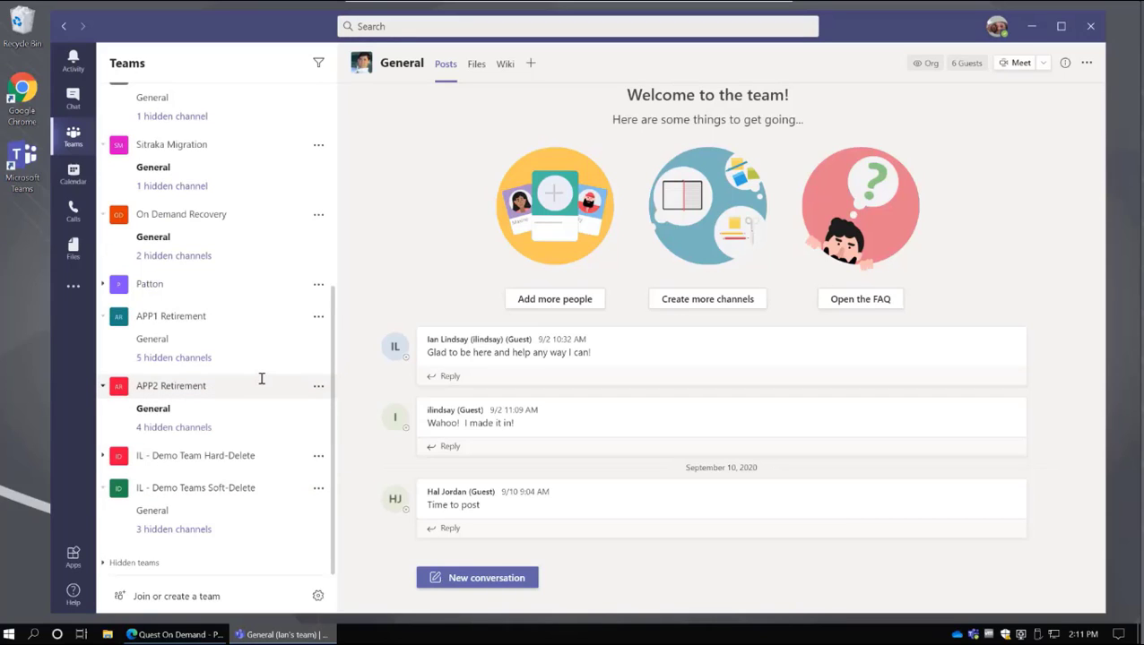
pyautogui.click(226, 455)
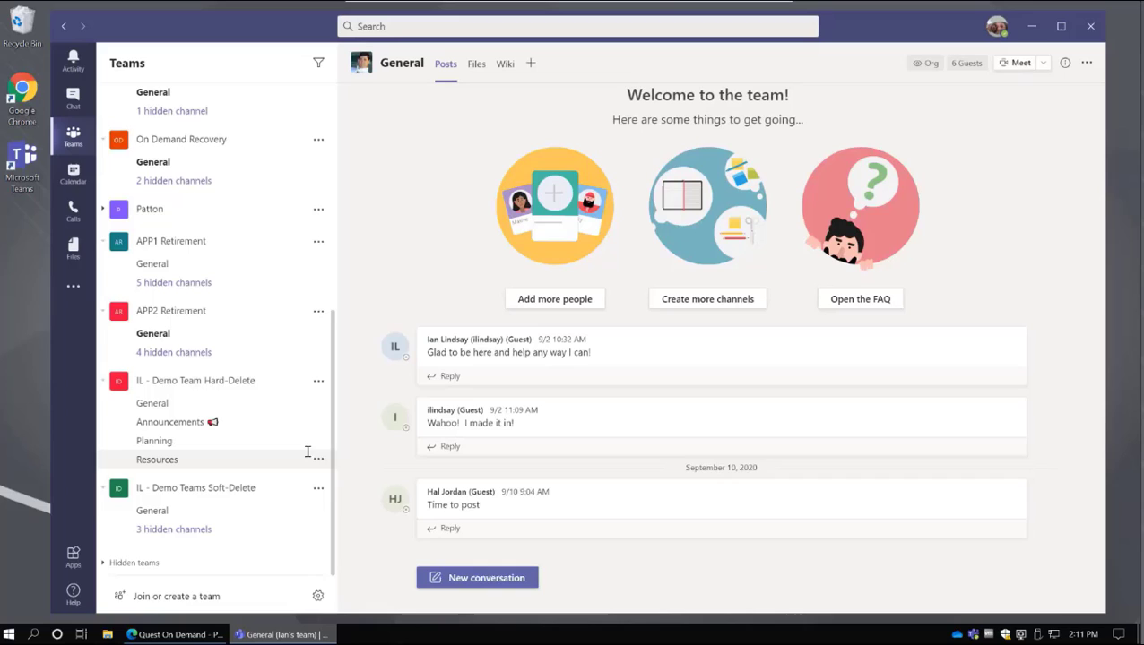
# Step: Examine the owners and members of "IL - Demo Team Hard-Delete" and the files in its General channel
pyautogui.click(319, 380)
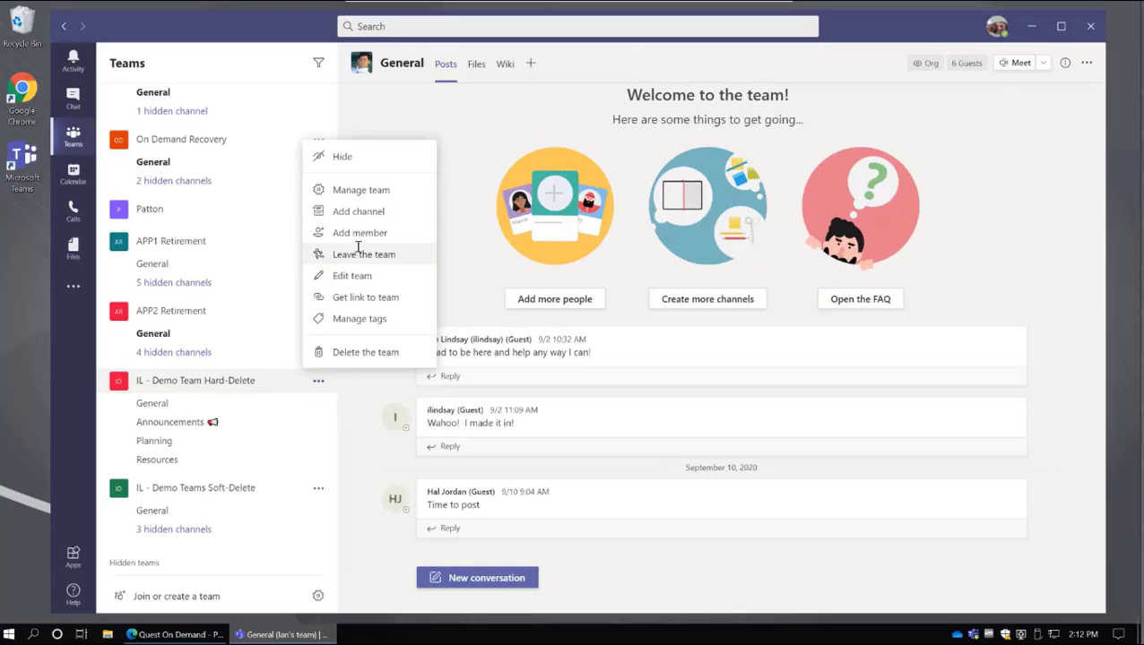
pyautogui.click(365, 190)
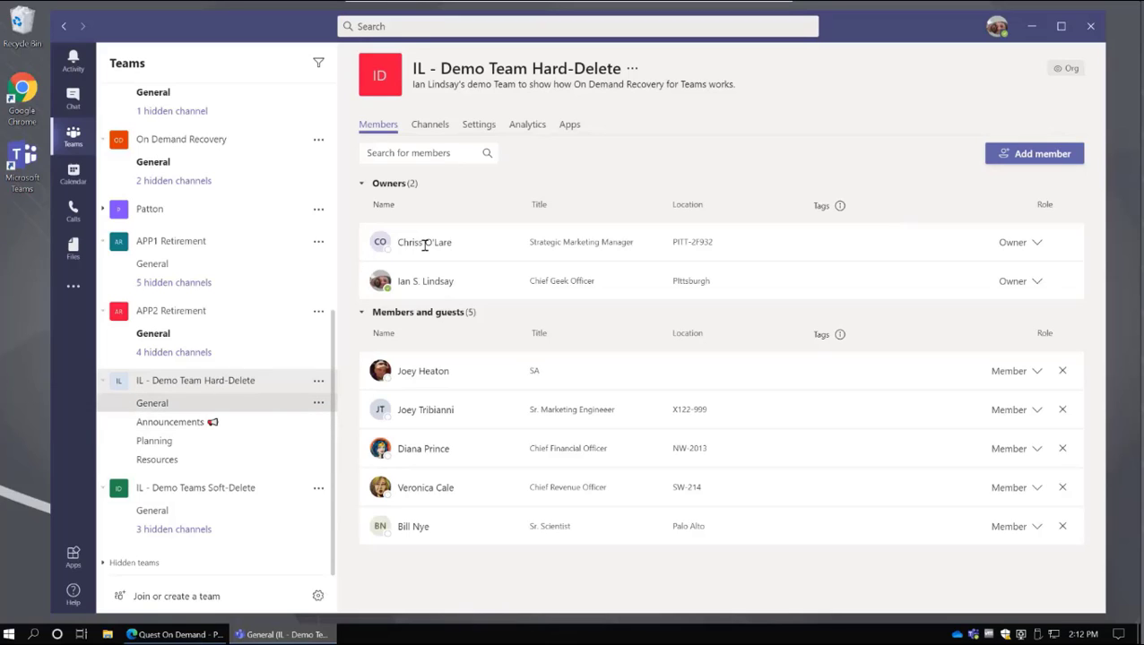
pyautogui.click(153, 402)
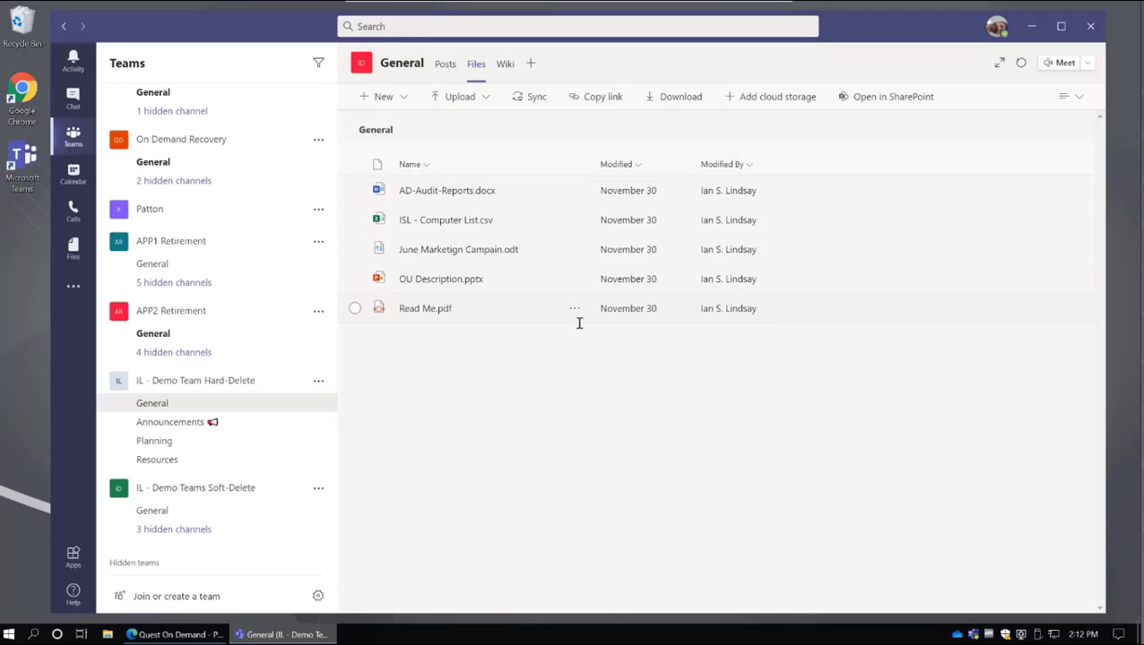
# Step: Examine the restored "IL - Demo Teams Soft-Delete" team in the team list
pyautogui.click(206, 488)
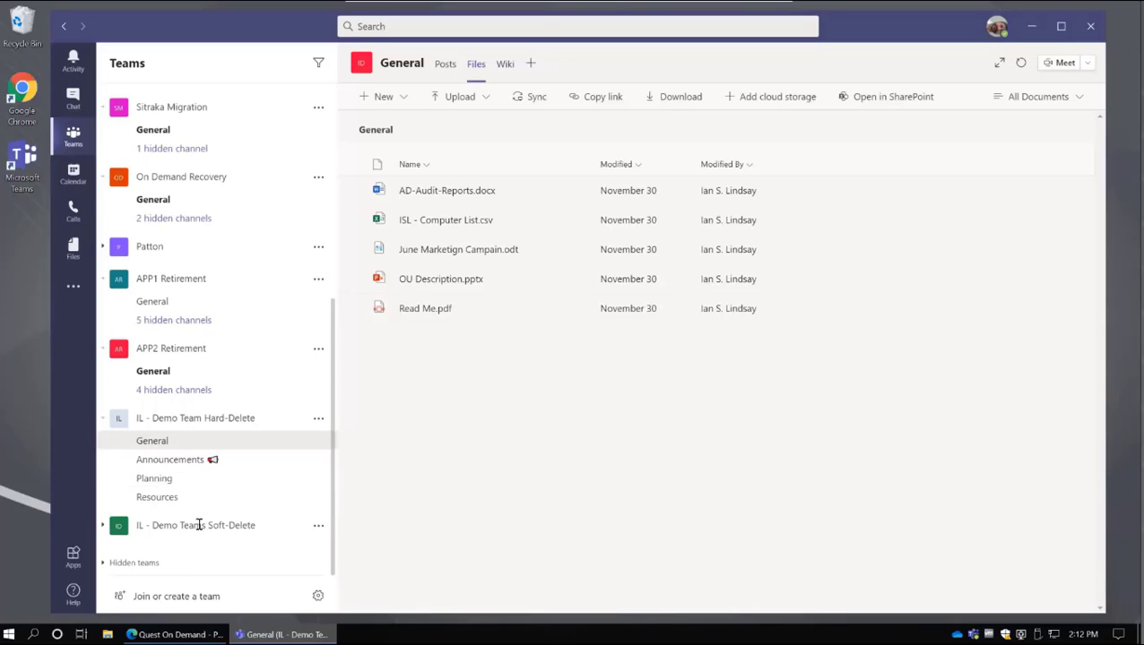